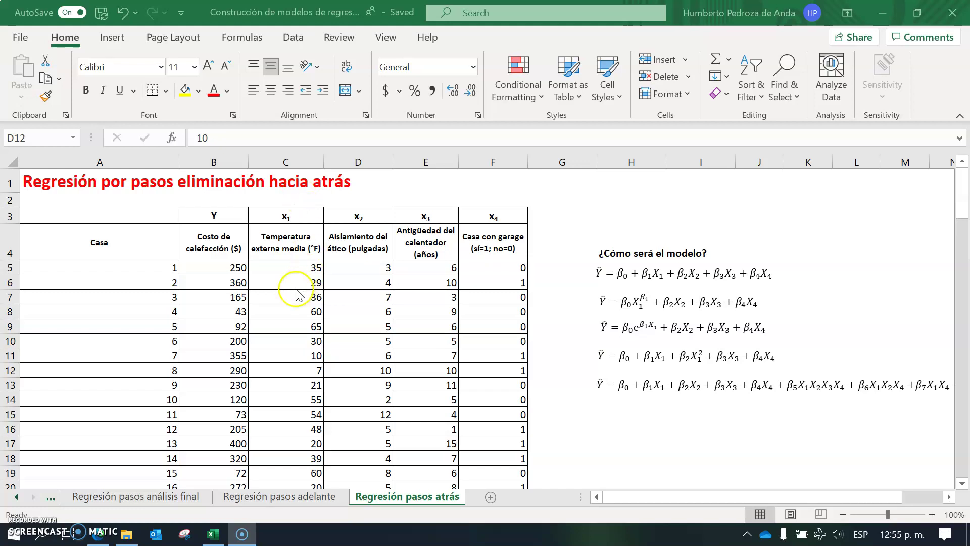
Step: Review the heating-cost data table on the backward elimination sheet, from the Y and x1–x4 headers through house 20
left_click(268, 290)
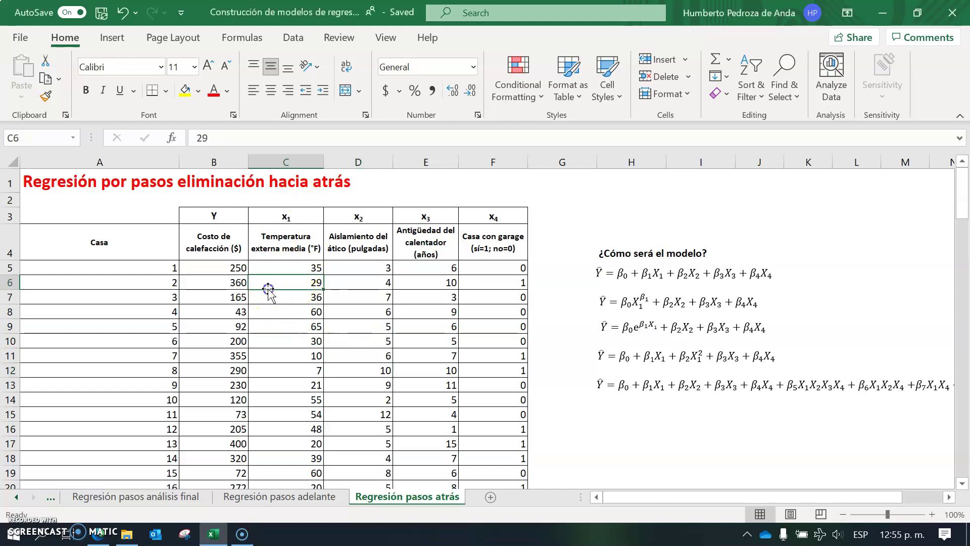
left_click(207, 216)
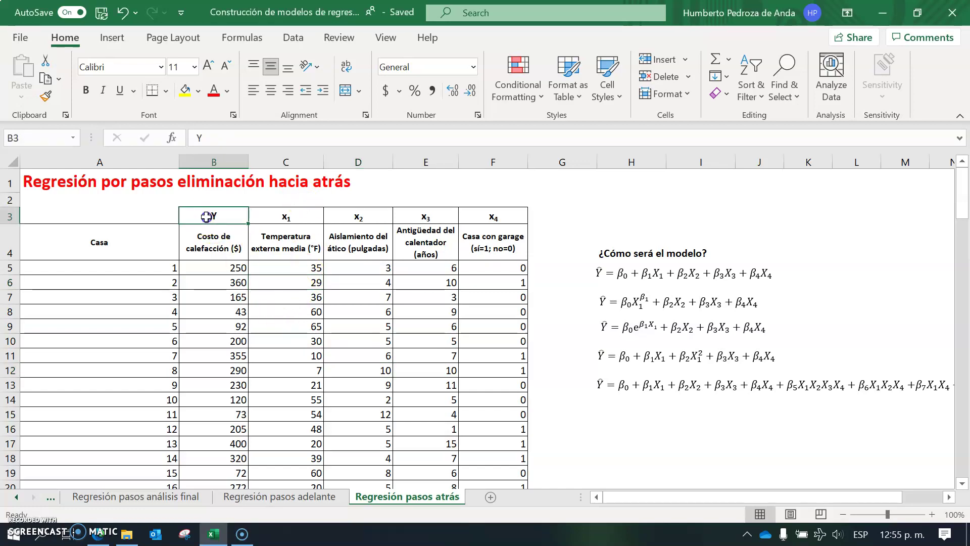
left_click_drag(207, 219, 506, 454)
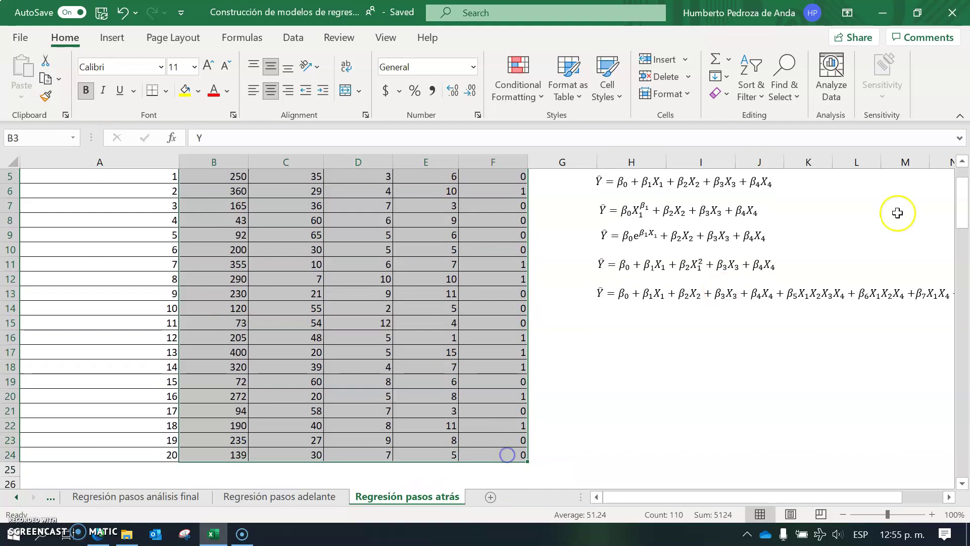
scroll(959, 210, "up", 2)
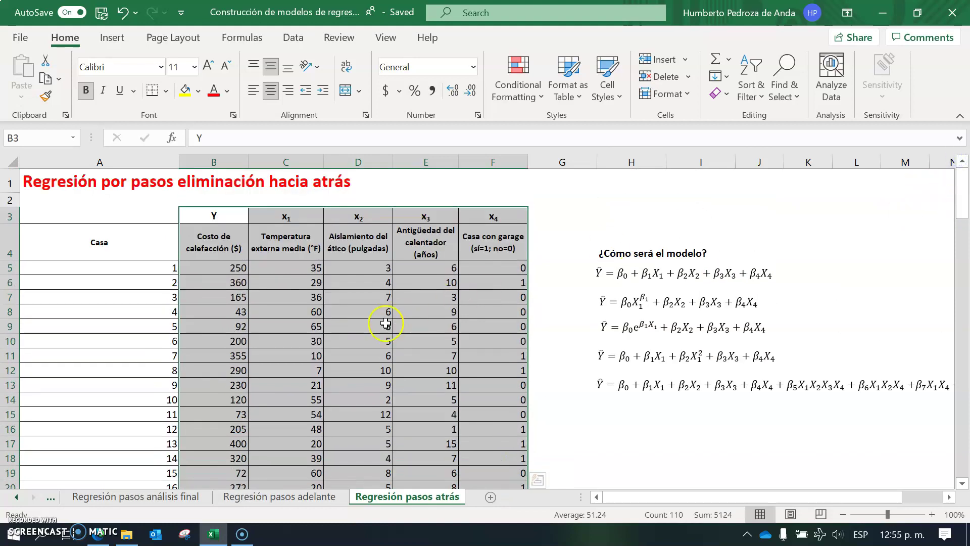
left_click(385, 323)
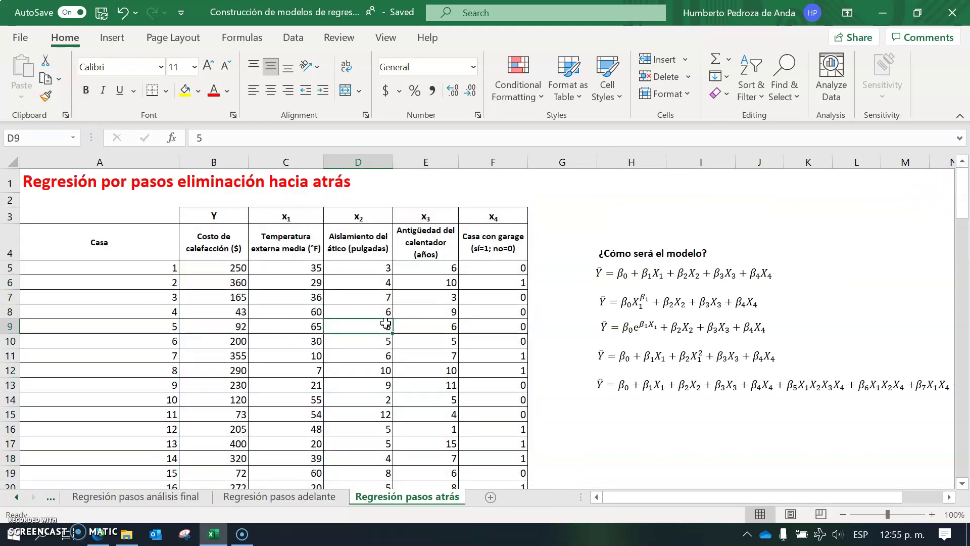
Step: Compare the candidate model equations and their descriptions beside the data table, and return to the heating-cost data
left_click_drag(715, 498, 788, 510)
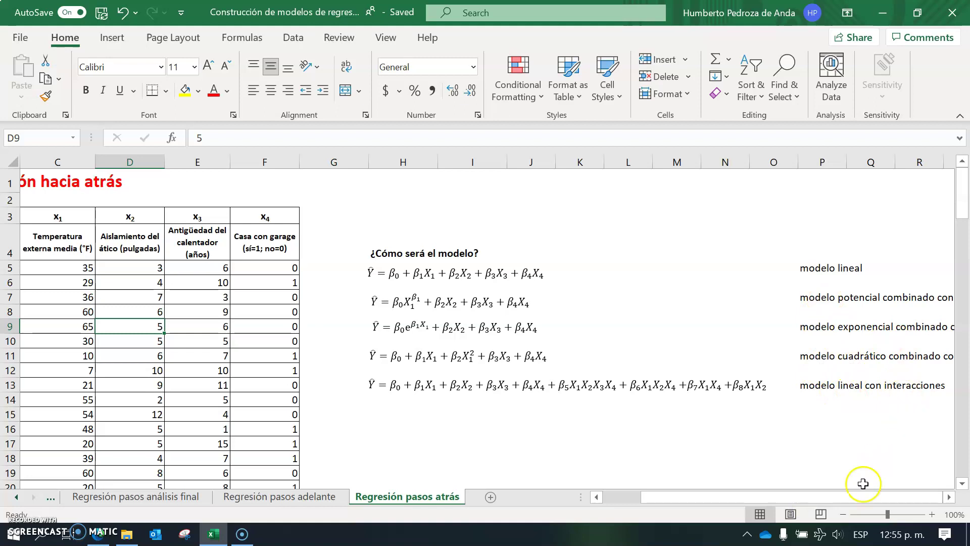
left_click(948, 497)
left_click(949, 498)
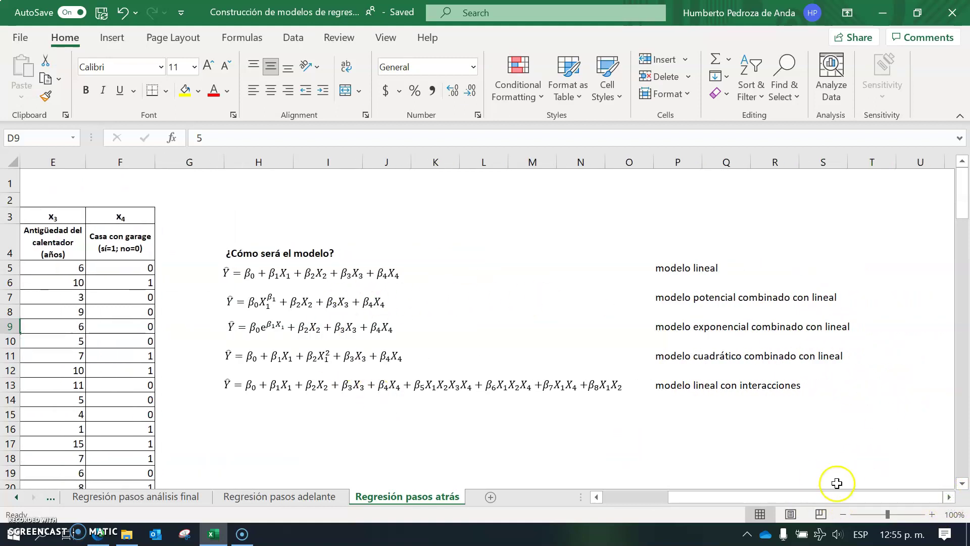
left_click_drag(803, 503, 684, 502)
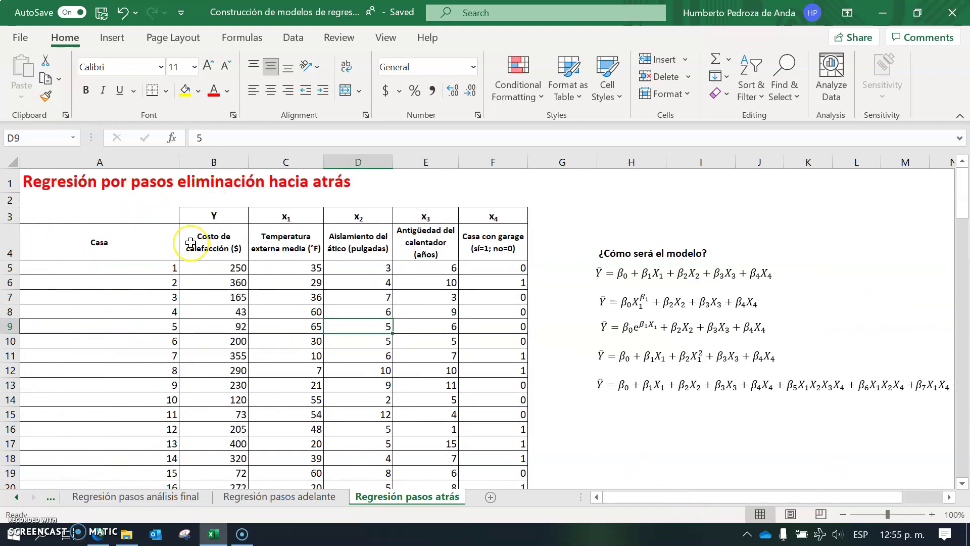
left_click_drag(190, 243, 434, 387)
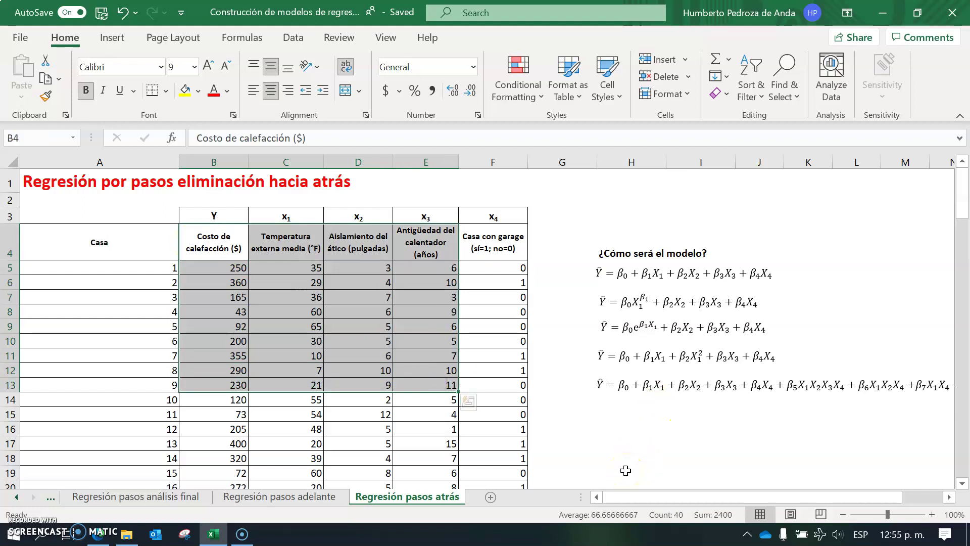
Step: Examine the line fit plots of heating cost against each independent variable on the Análisis escoger ecuación sheet
left_click(15, 497)
left_click(14, 497)
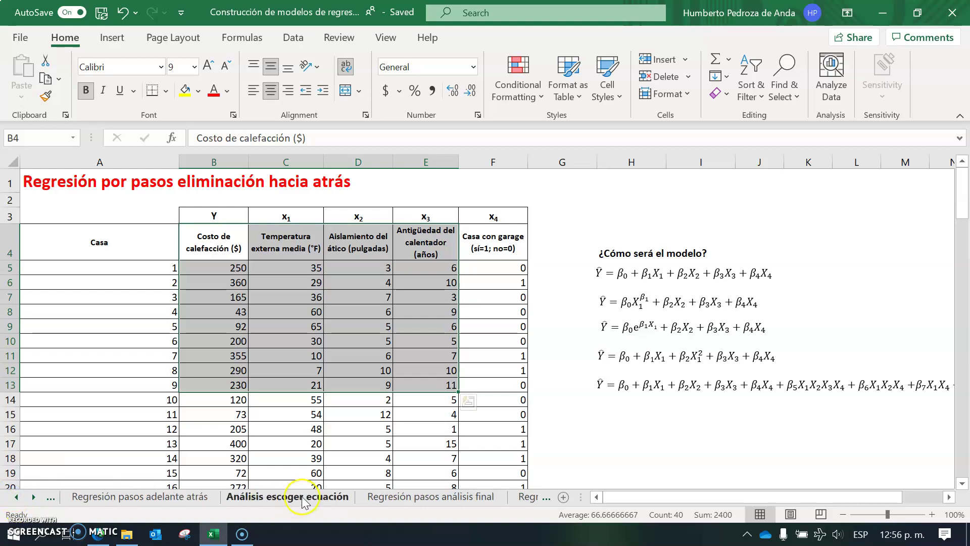
left_click(293, 497)
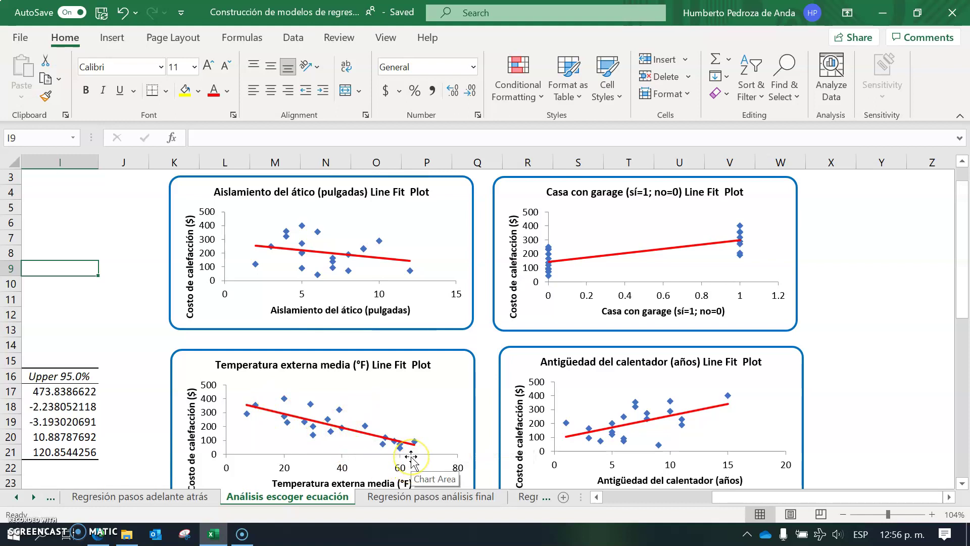
left_click(322, 386)
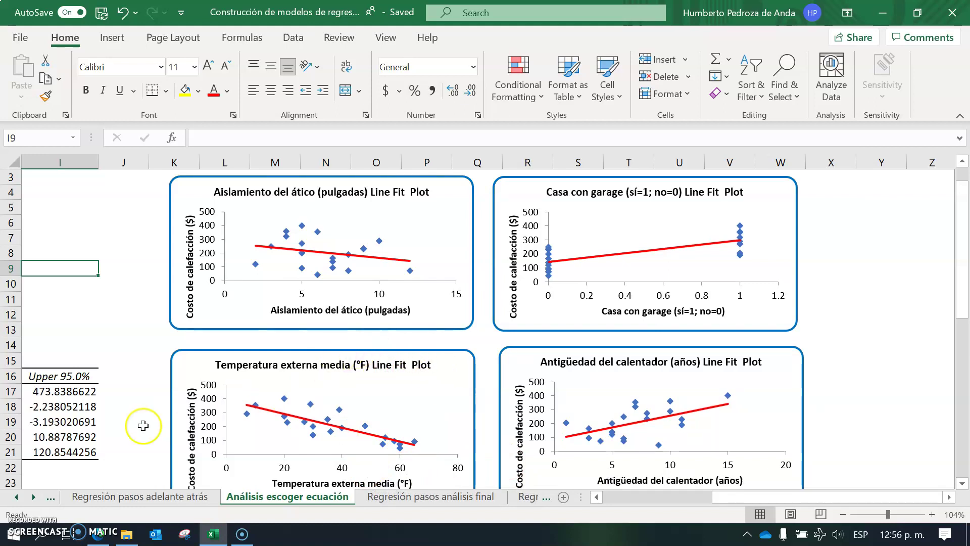
Step: Return to the Regresión pasos atrás sheet and check R Square and Significance F in the Paso 1 regression output
left_click(34, 498)
left_click(34, 498)
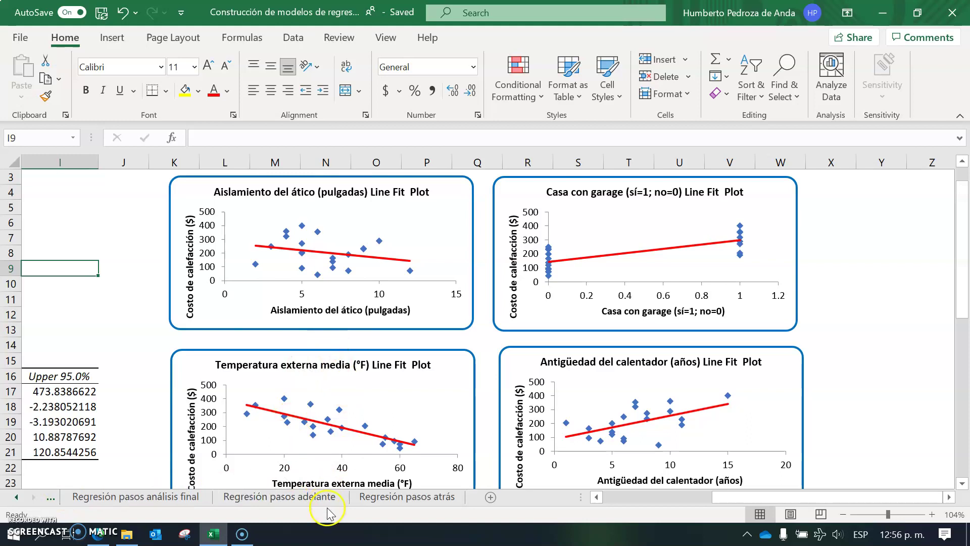
left_click(374, 501)
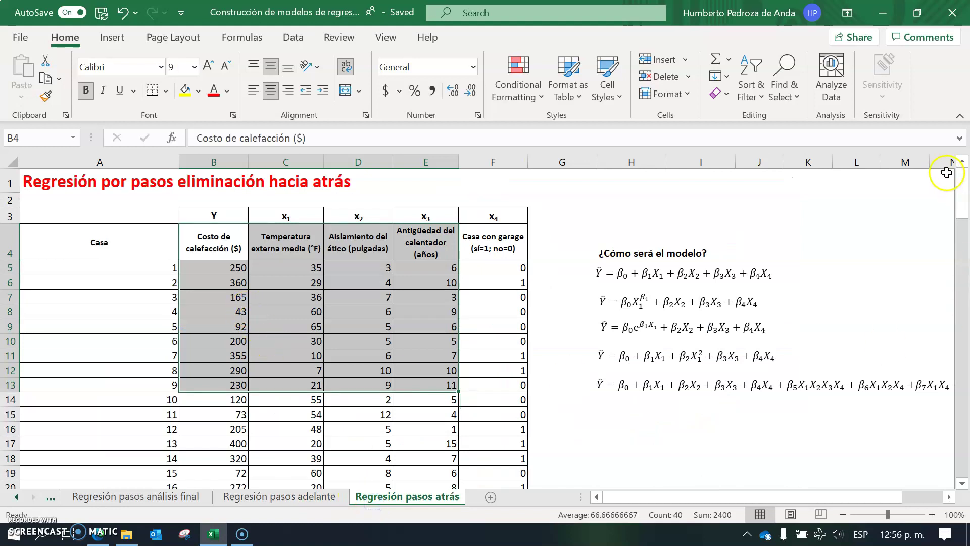
left_click_drag(962, 205, 966, 264)
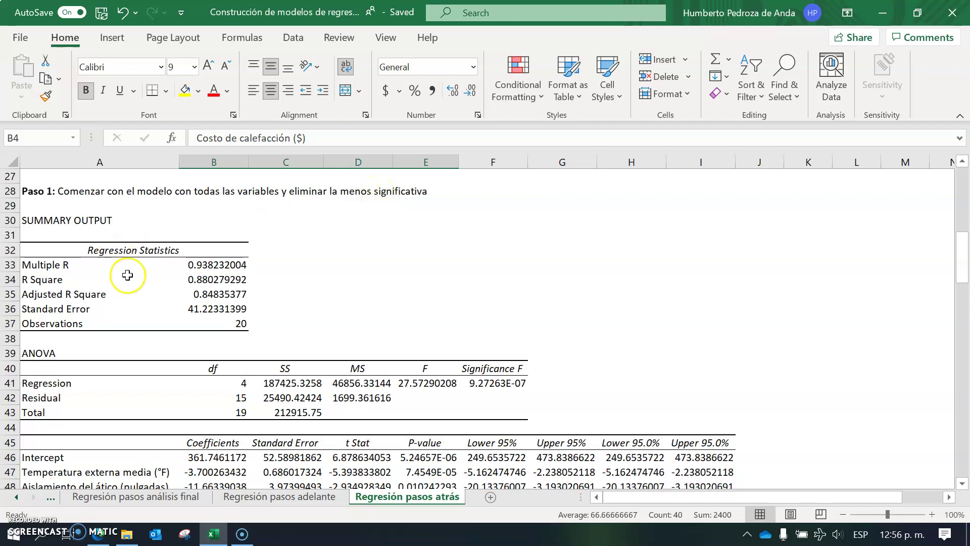
left_click(45, 280)
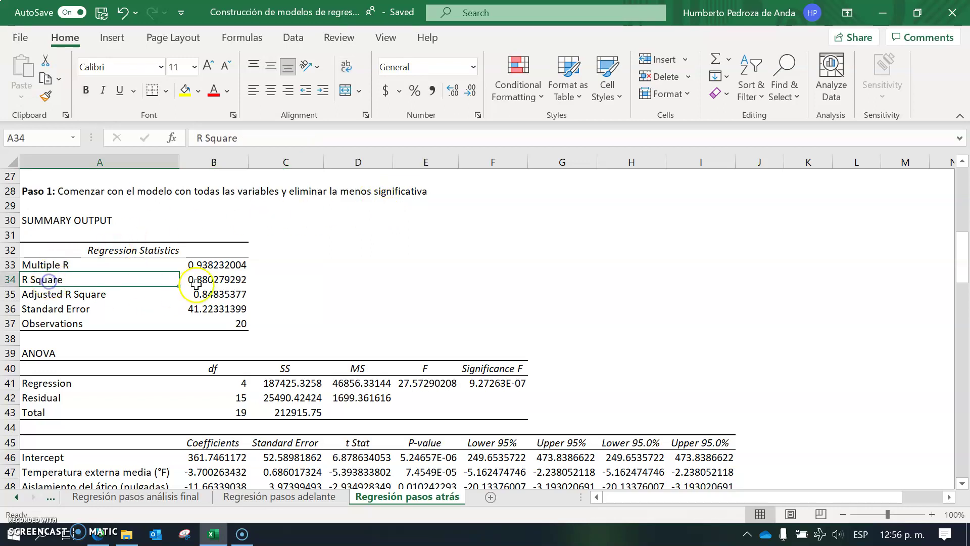
left_click(215, 278)
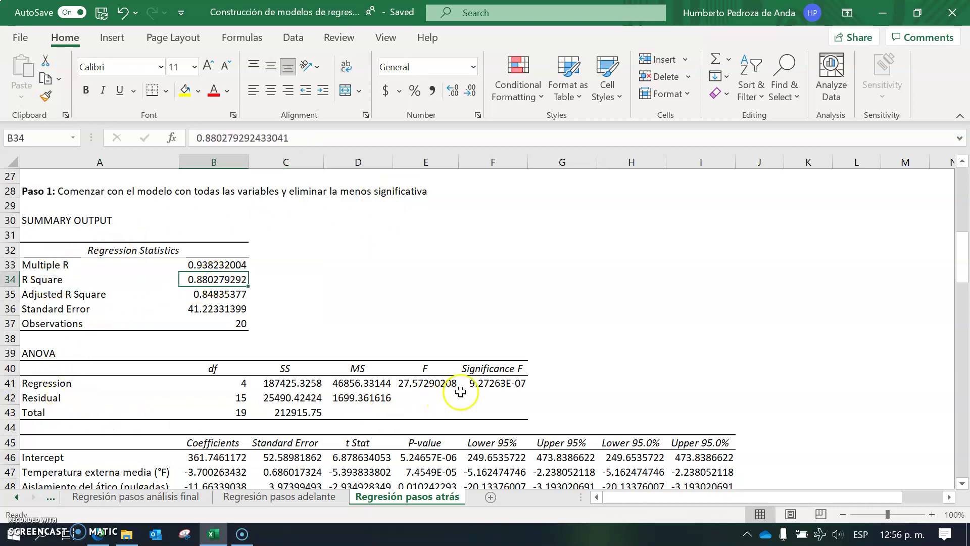
left_click(490, 386)
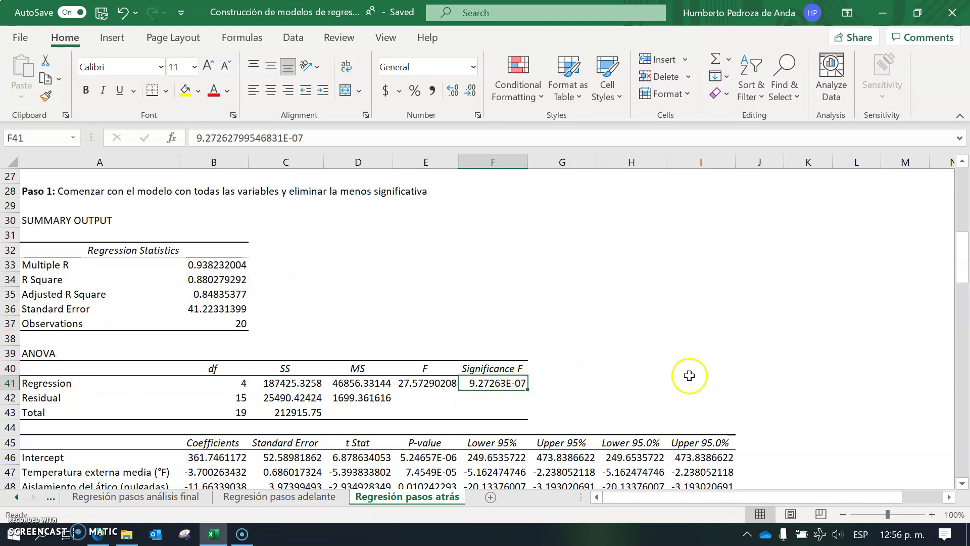
Step: Examine the Paso 1 P-values of the four independent variables, focusing on Antigüedad del calentador
left_click(962, 484)
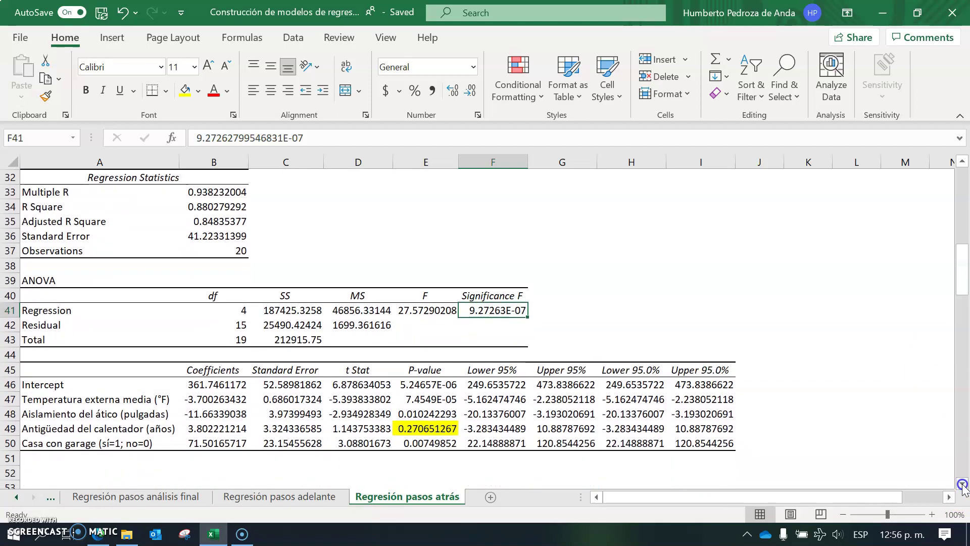
left_click(962, 485)
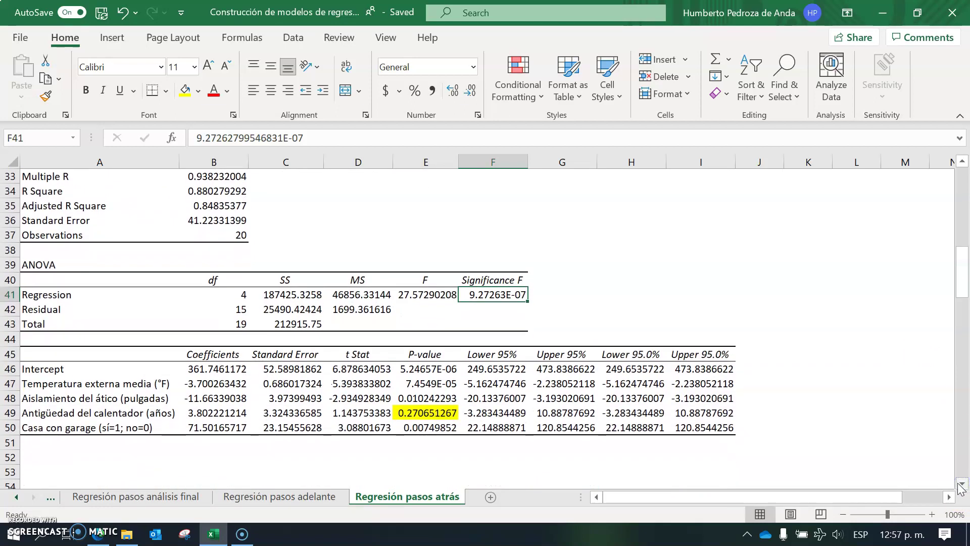
left_click_drag(424, 385, 429, 426)
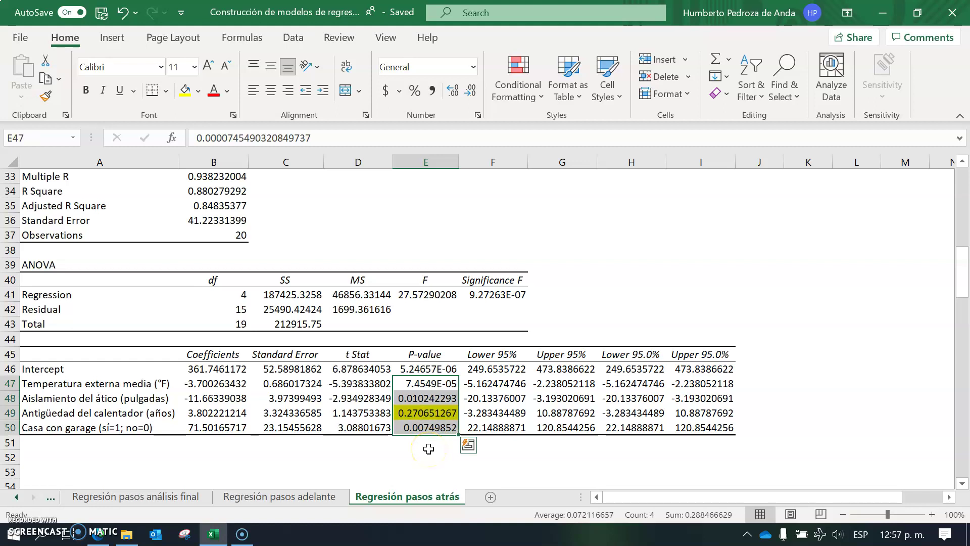
left_click(427, 413)
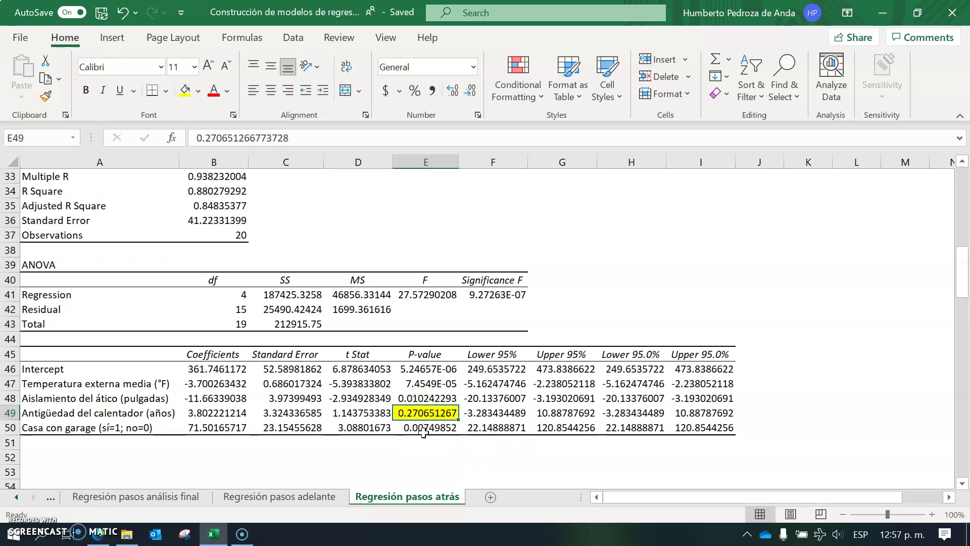
left_click(433, 413)
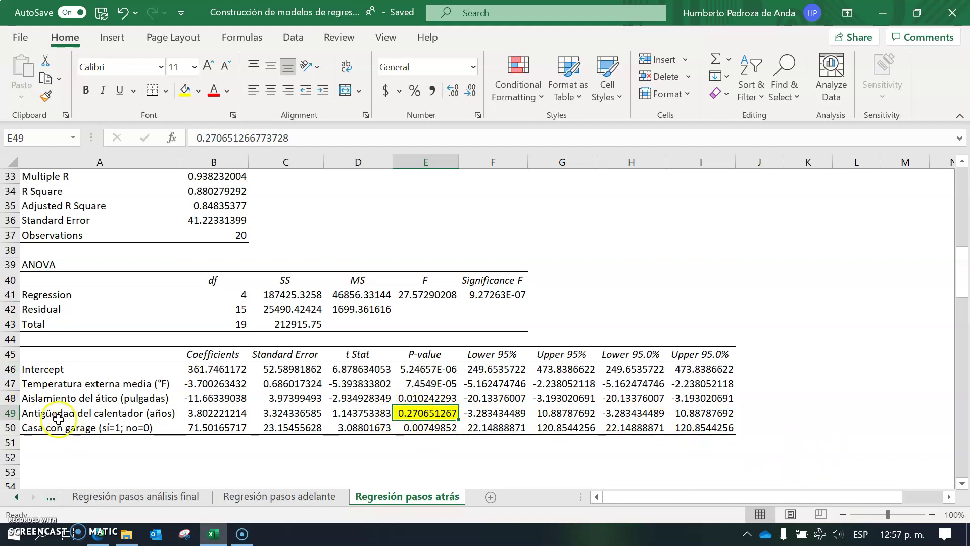
Step: Read the conclusion on the heater-age variable and review the Paso 2 data table without x3
left_click(962, 484)
scroll(962, 484, "down", 4)
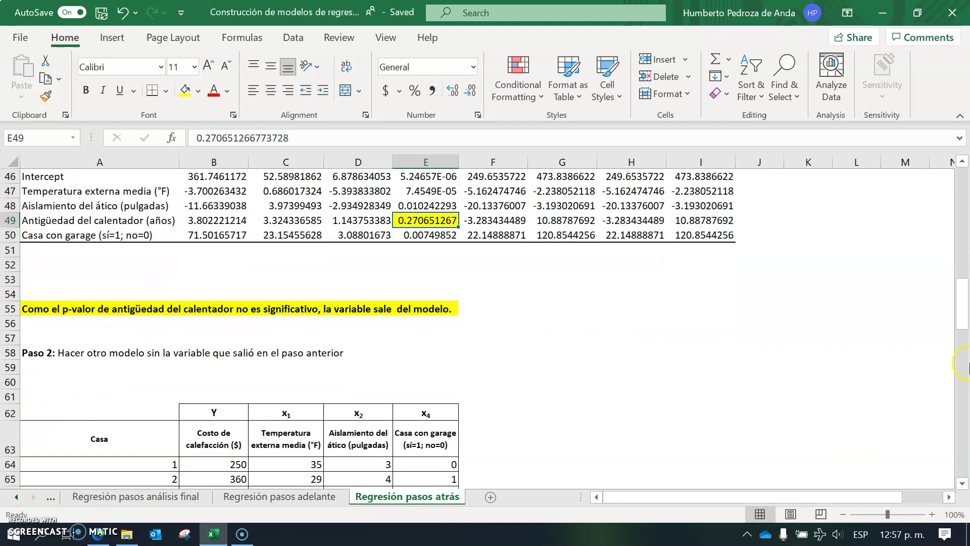
left_click(962, 484)
scroll(962, 484, "down", 4)
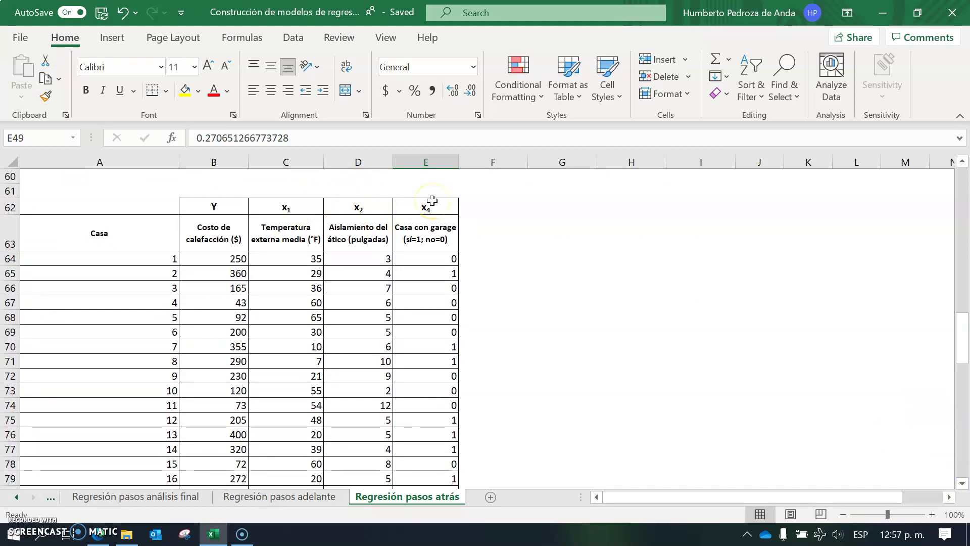
Step: Check R Square and Significance F in the regression output of the three-variable Paso 2 model
scroll(960, 490, "down", 4)
scroll(960, 484, "down", 4)
scroll(960, 484, "down", 1)
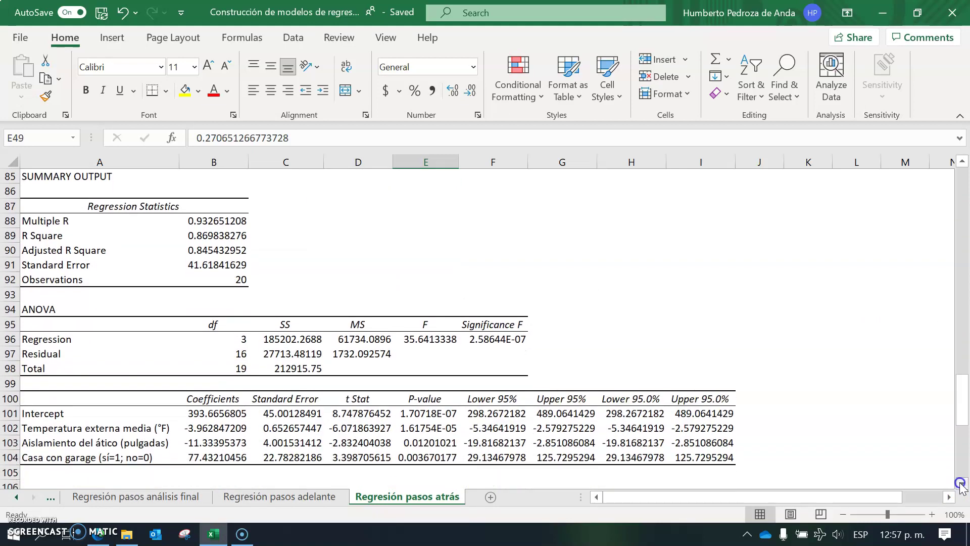
left_click(209, 239)
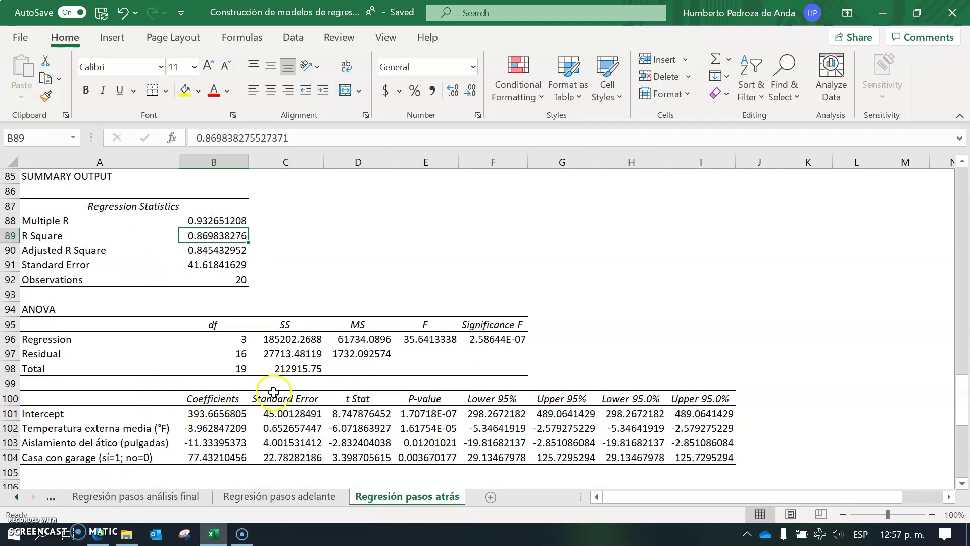
left_click(497, 344)
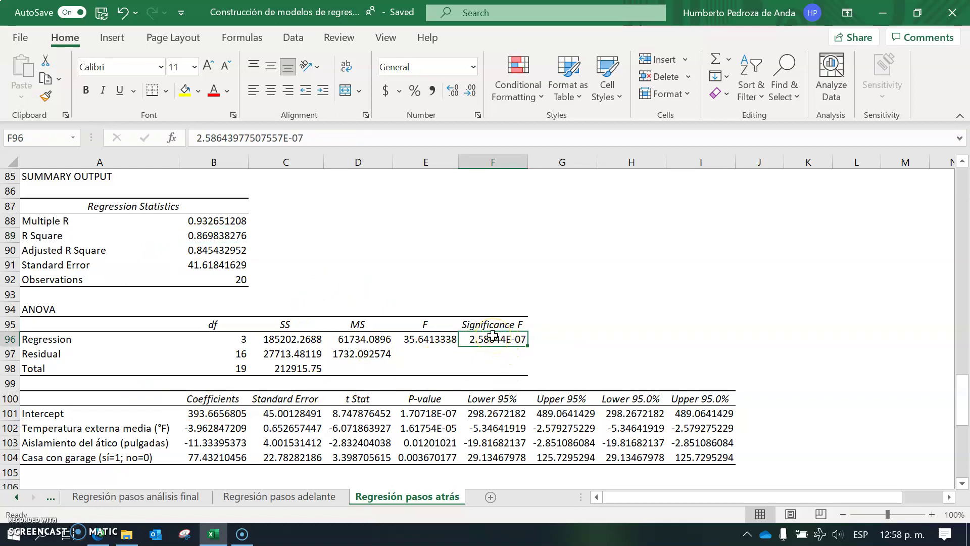
Step: Examine the Paso 2 P-values for outside temperature, attic insulation and garage, one by one
left_click(428, 431)
left_click_drag(428, 431, 430, 457)
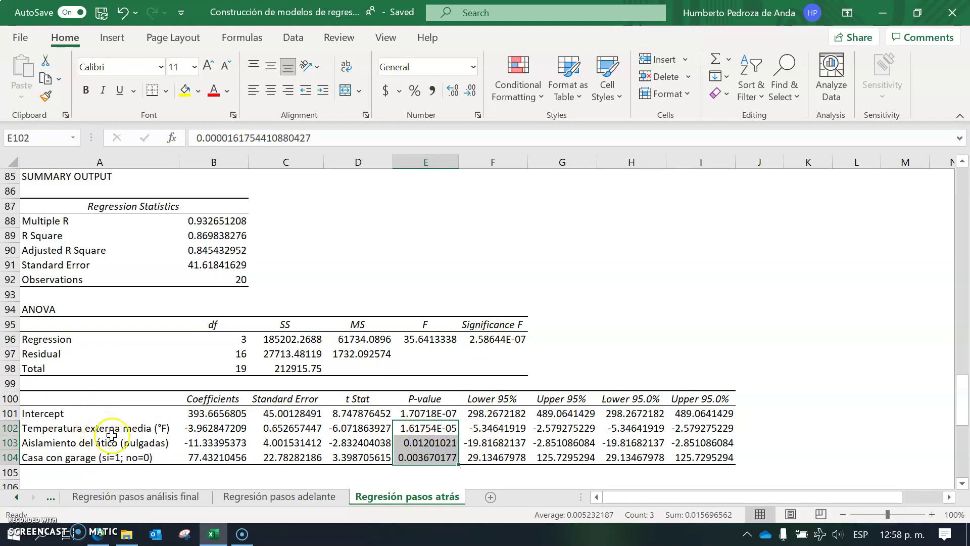
left_click(431, 430)
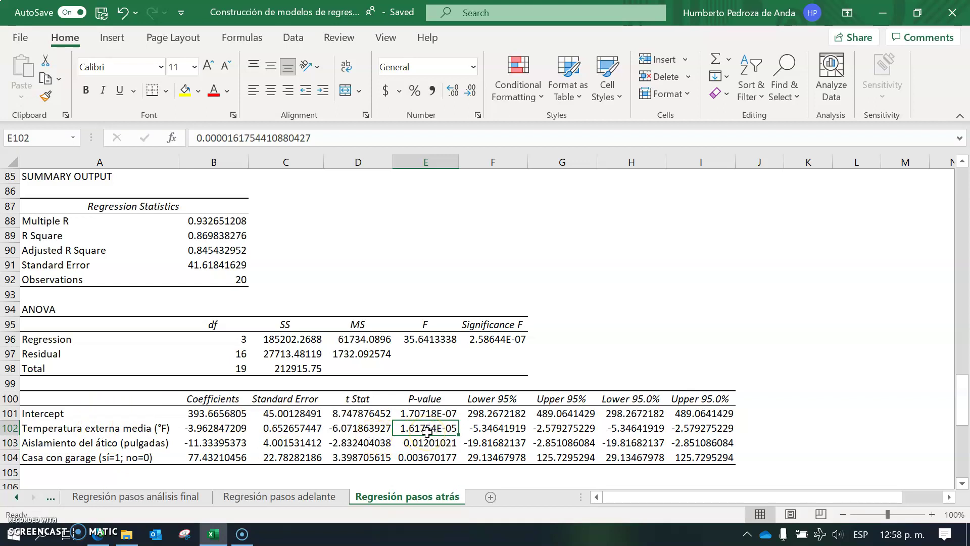
left_click(428, 444)
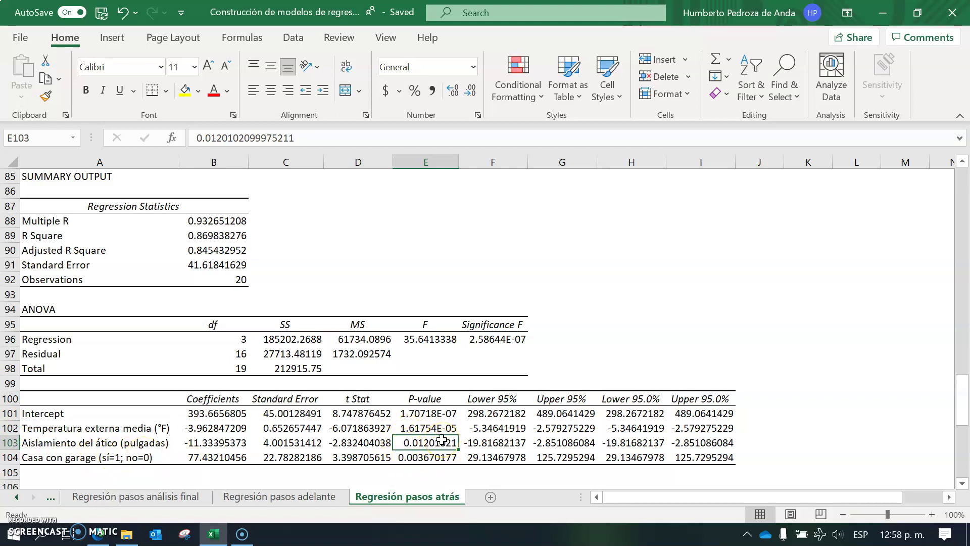
left_click(430, 457)
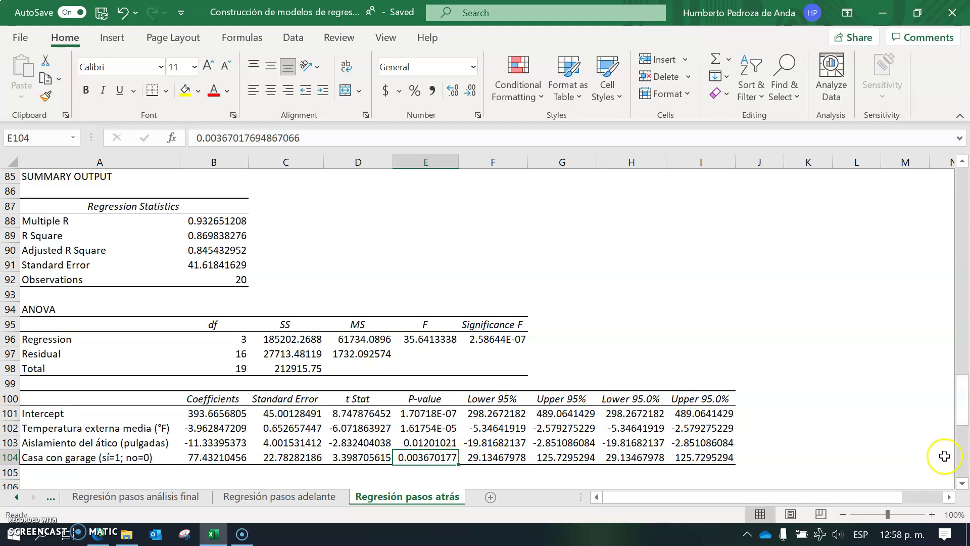
Step: Read the stopping conclusion, the final regression equation and the note on model assumptions below the Paso 2 output
left_click(961, 485)
left_click(962, 486)
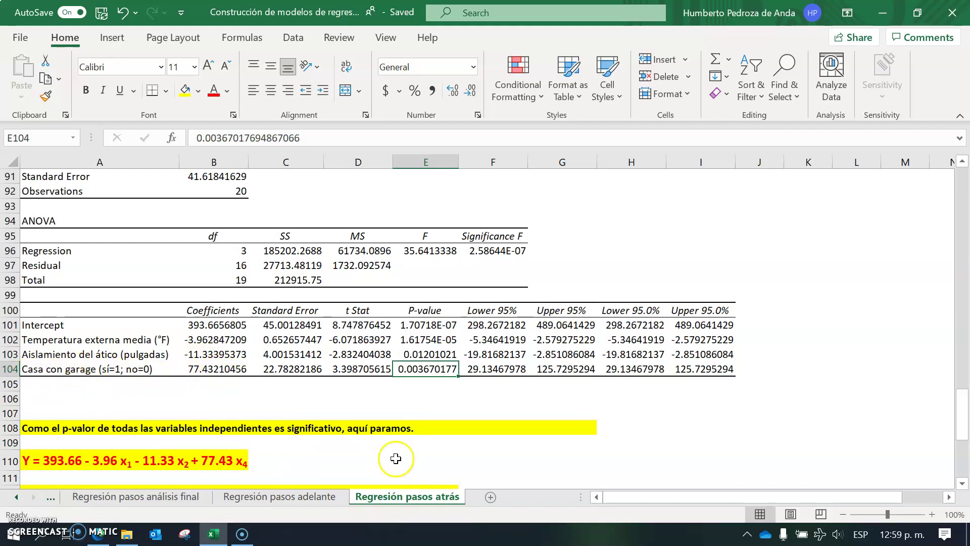
left_click(962, 484)
left_click(962, 484)
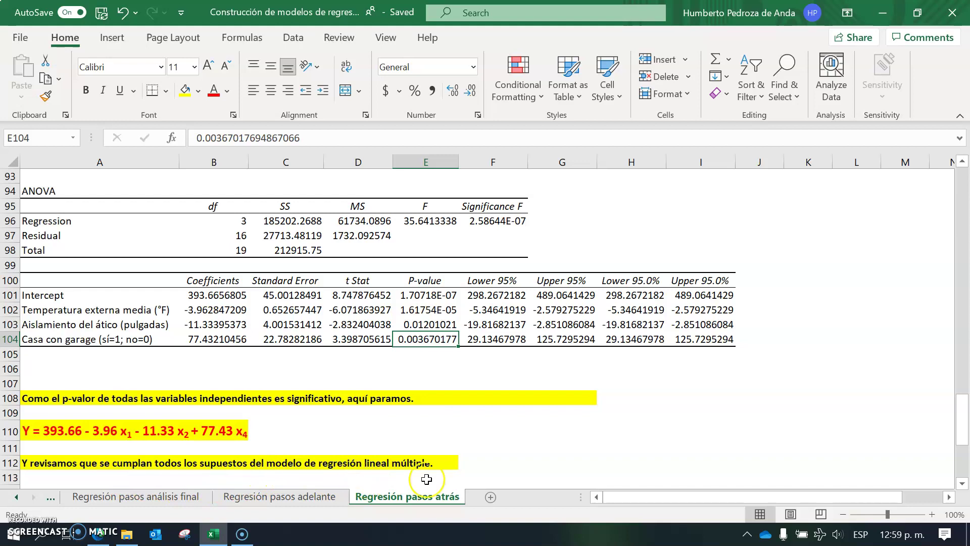
left_click(962, 484)
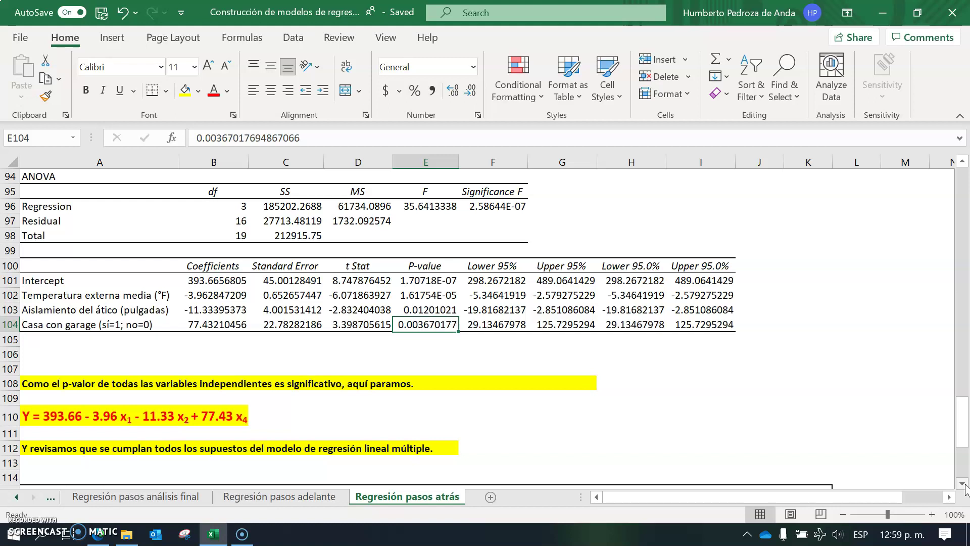
Step: Read the summary notes on the stepwise regression methods below the final equation, especially backward elimination, and the closing remark on verifying model assumptions
scroll(963, 485, "down", 3)
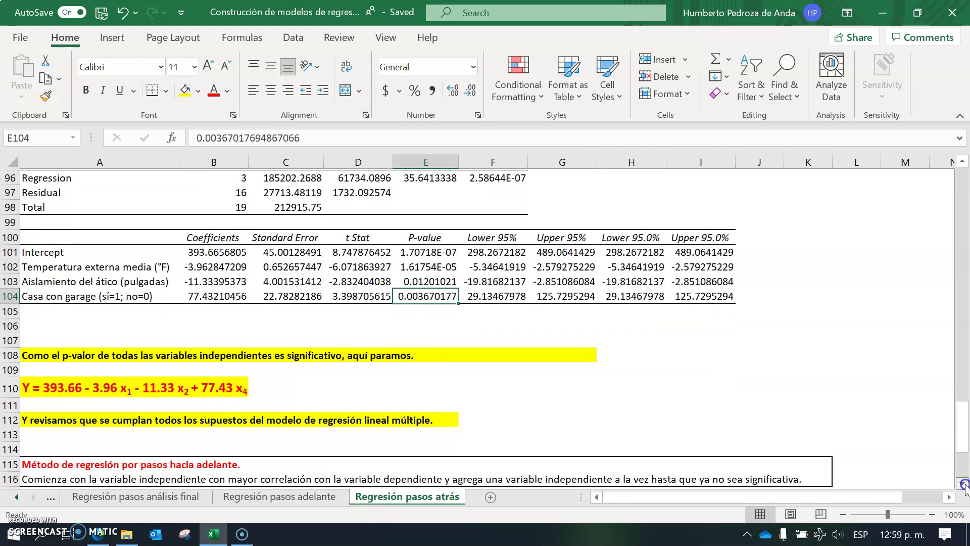
left_click(962, 483)
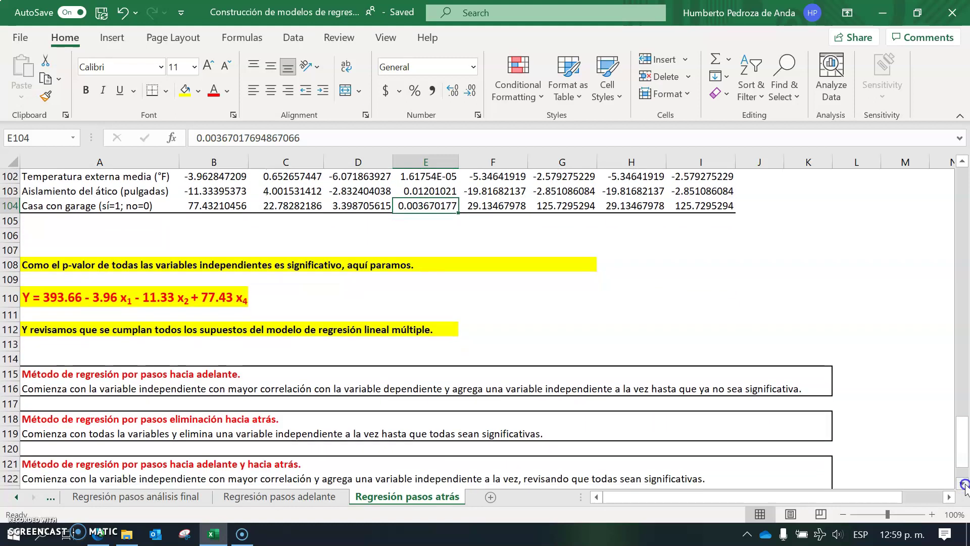
left_click(963, 483)
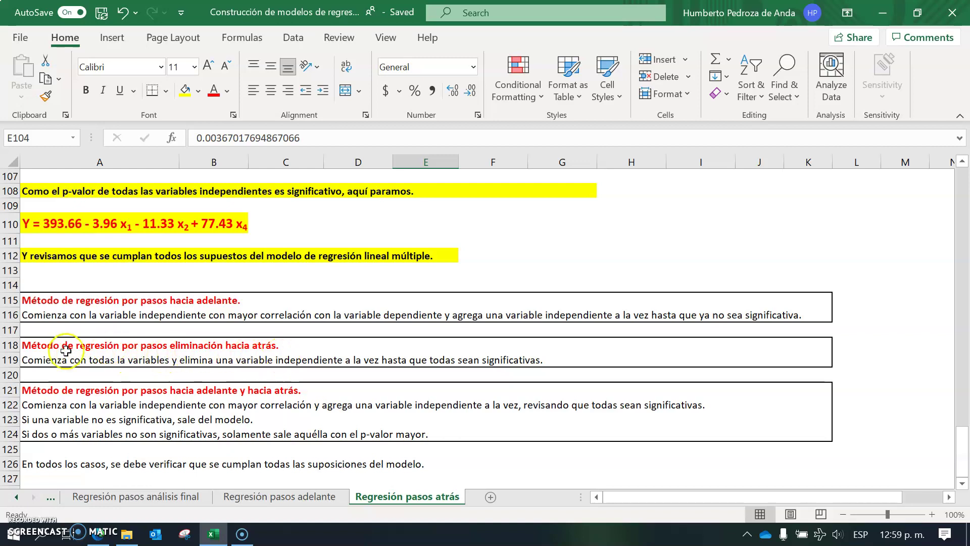
left_click(34, 366)
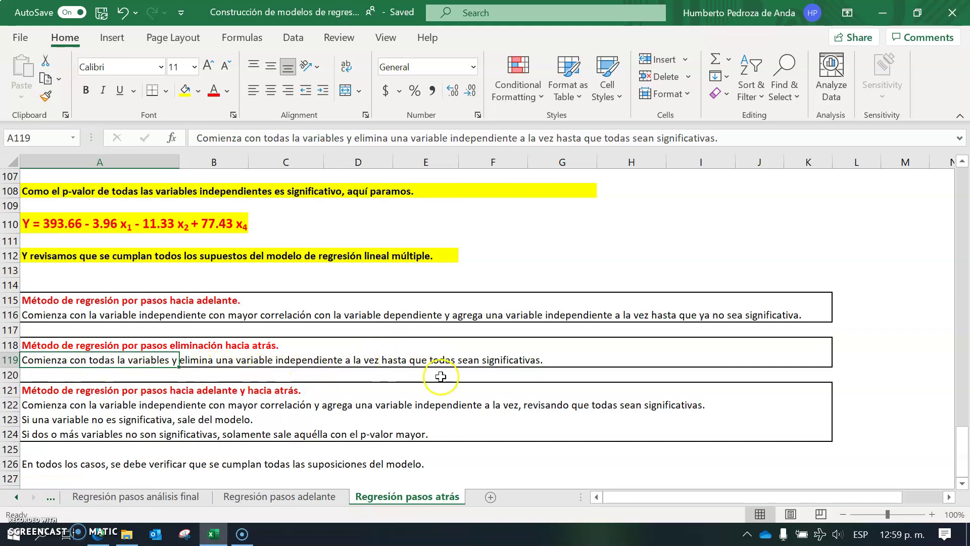
left_click(484, 375)
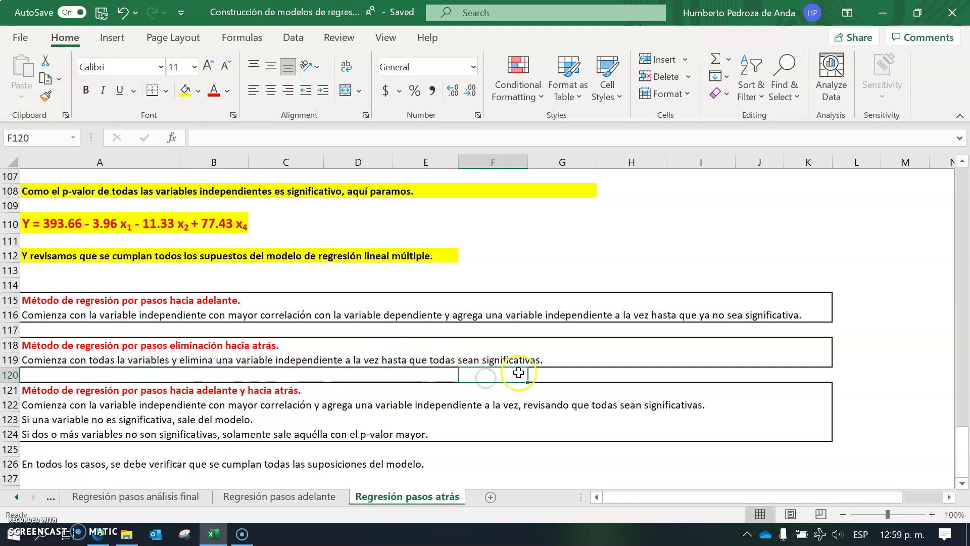
left_click(131, 477)
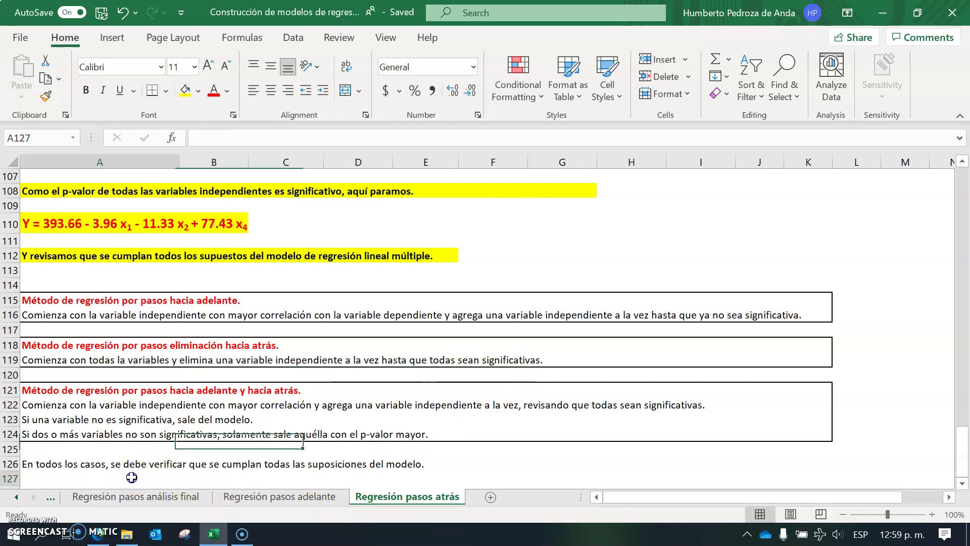